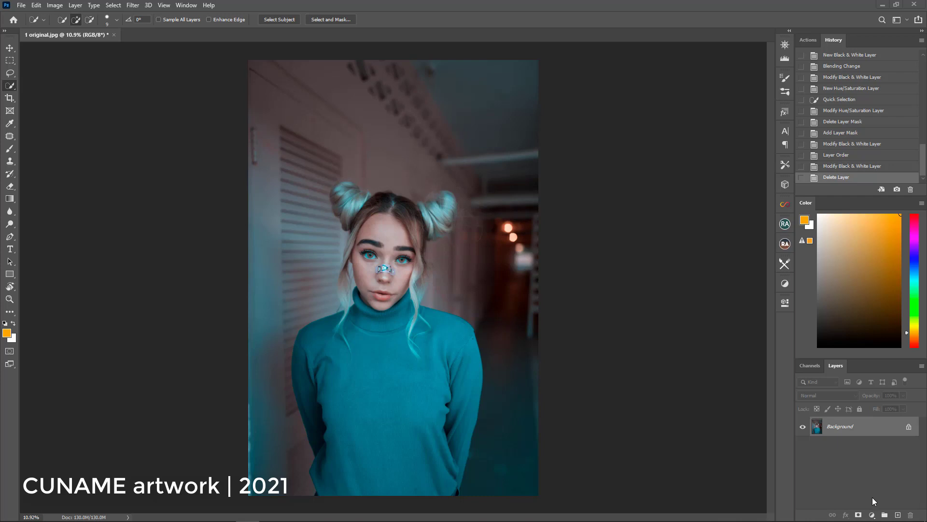
Try a Black & White adjustment layer with Reds at -49 and Yellows at -35, and discard it.
click(872, 515)
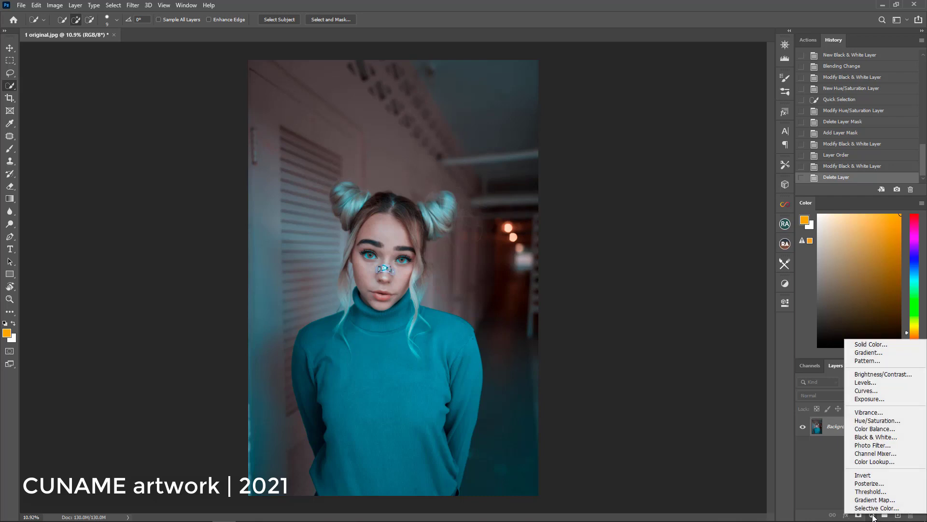
click(867, 438)
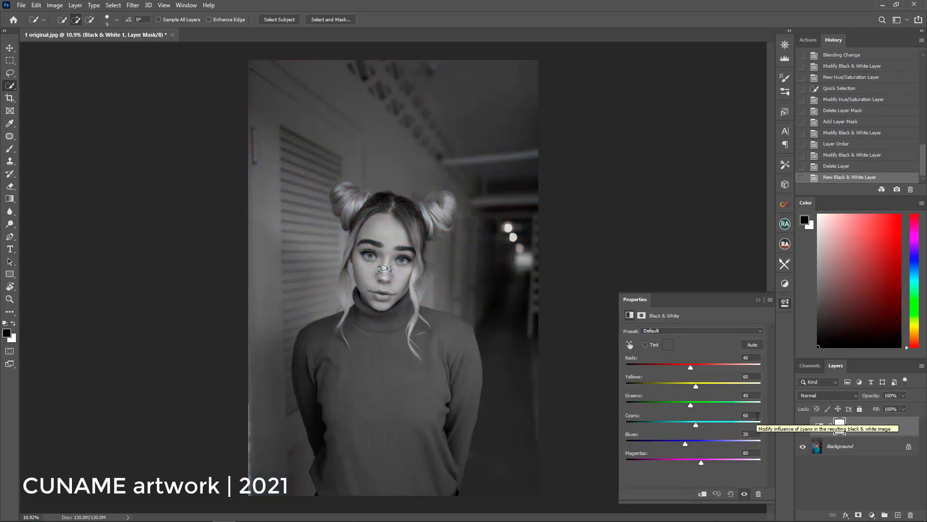
drag(692, 368, 676, 387)
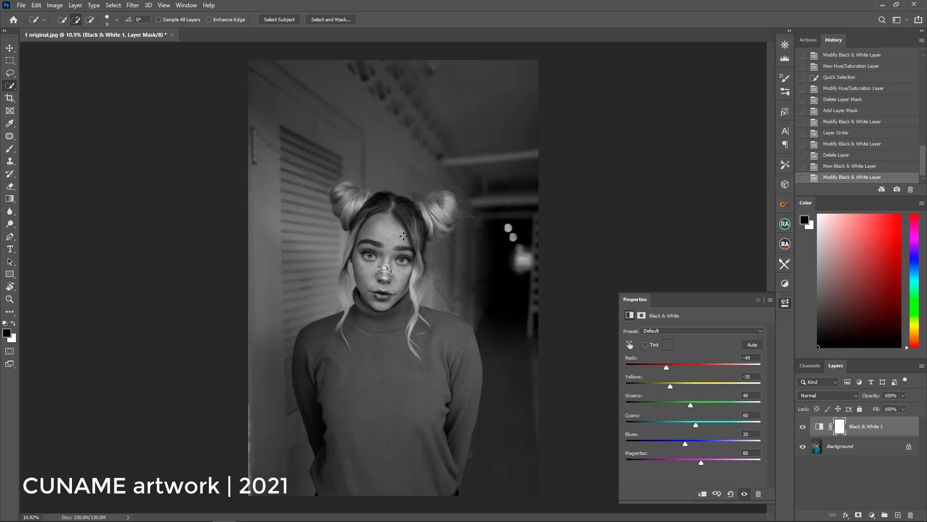
click(820, 426)
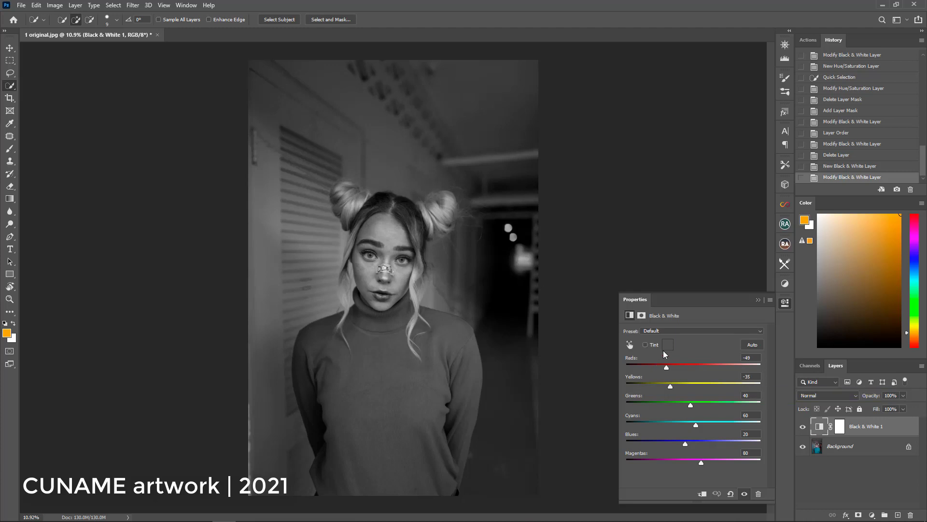
click(758, 300)
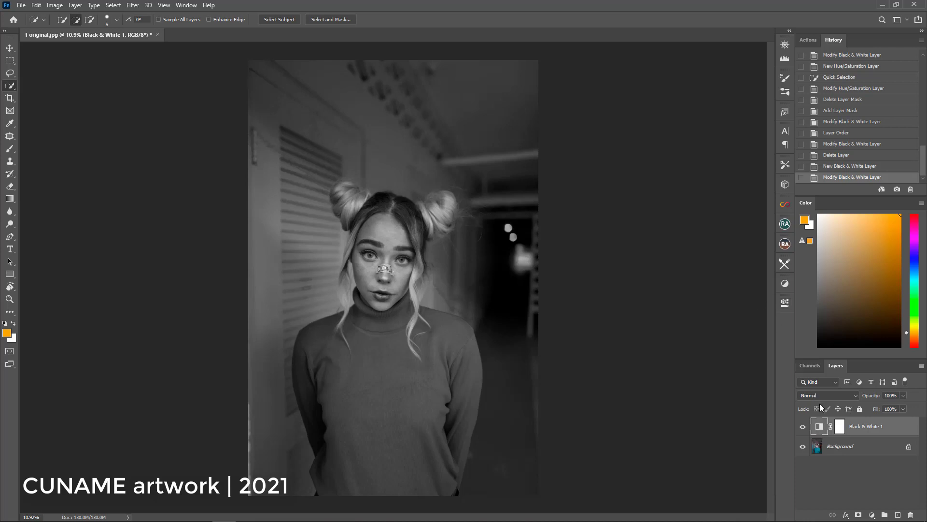
key(Delete)
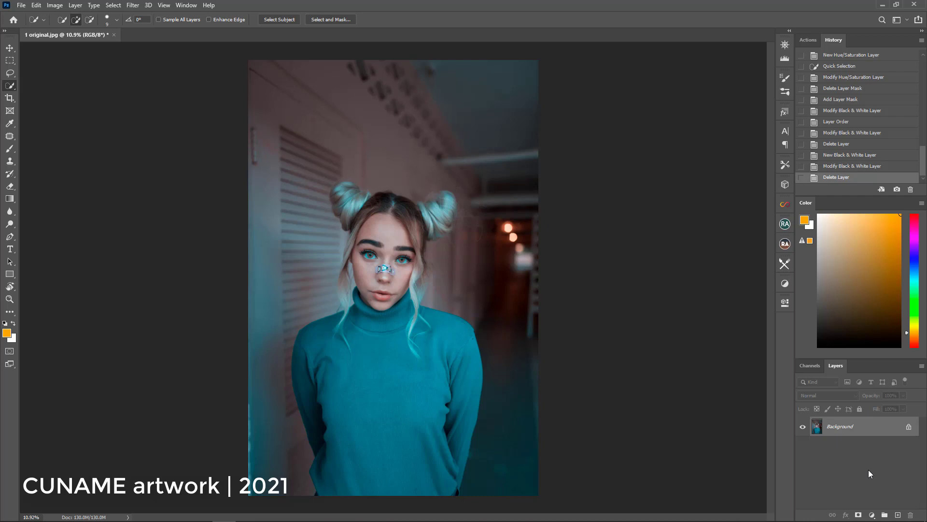
Add a Black & White adjustment layer above the Background and set its blend mode to Luminosity.
click(871, 515)
click(865, 433)
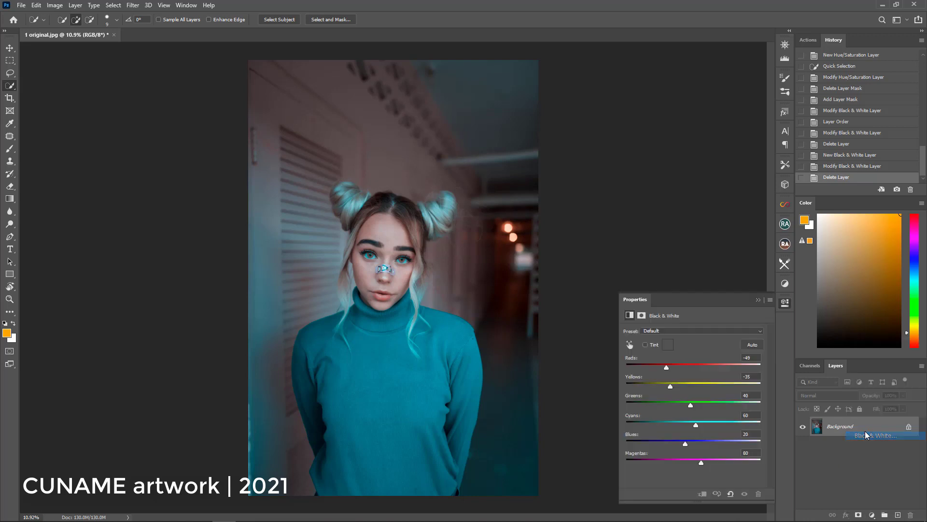
click(826, 395)
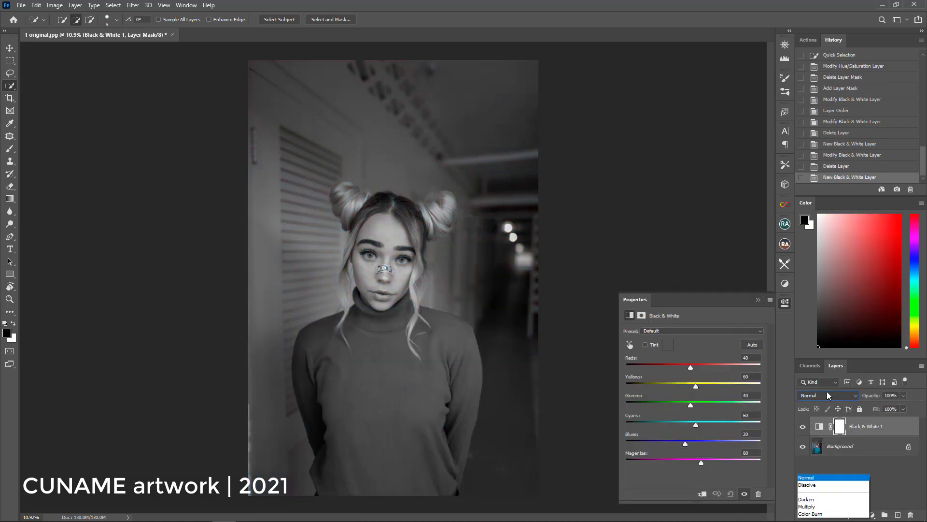
click(819, 513)
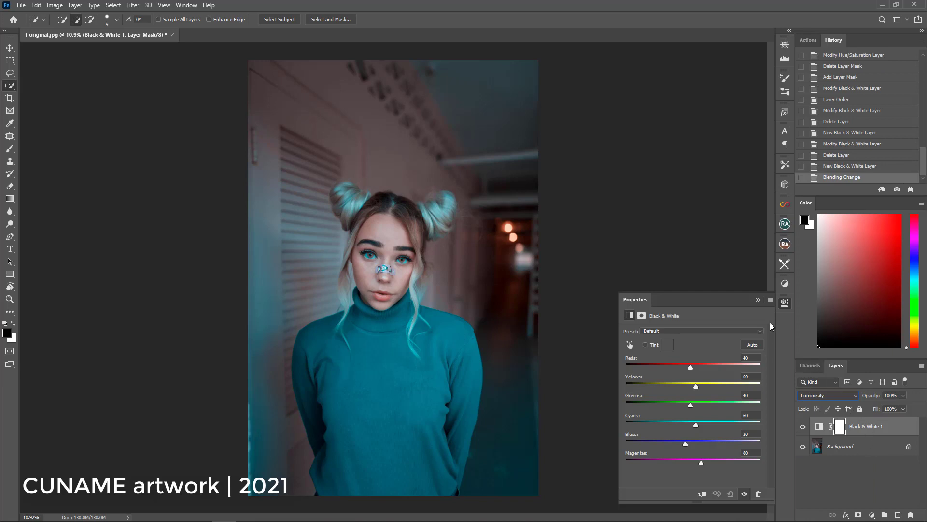
click(759, 300)
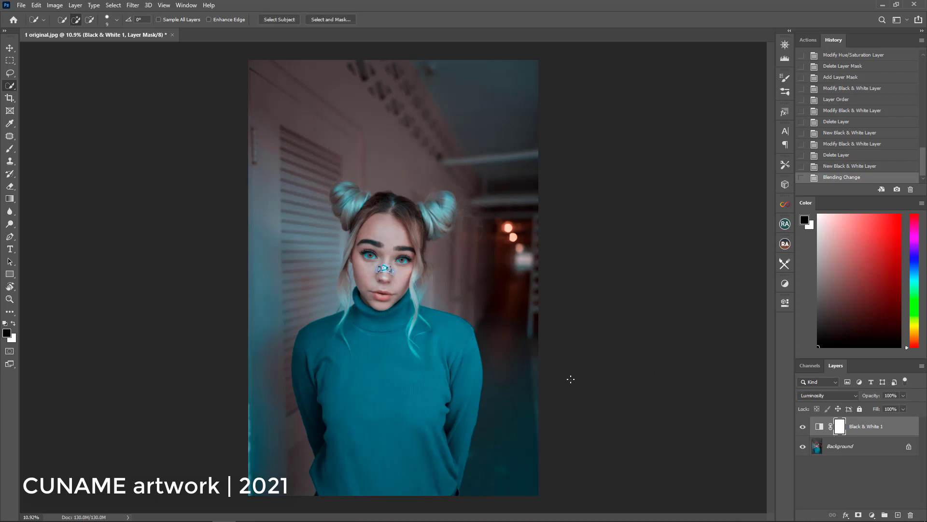
Set Blues to 29 in the Black & White adjustment layer.
double_click(820, 426)
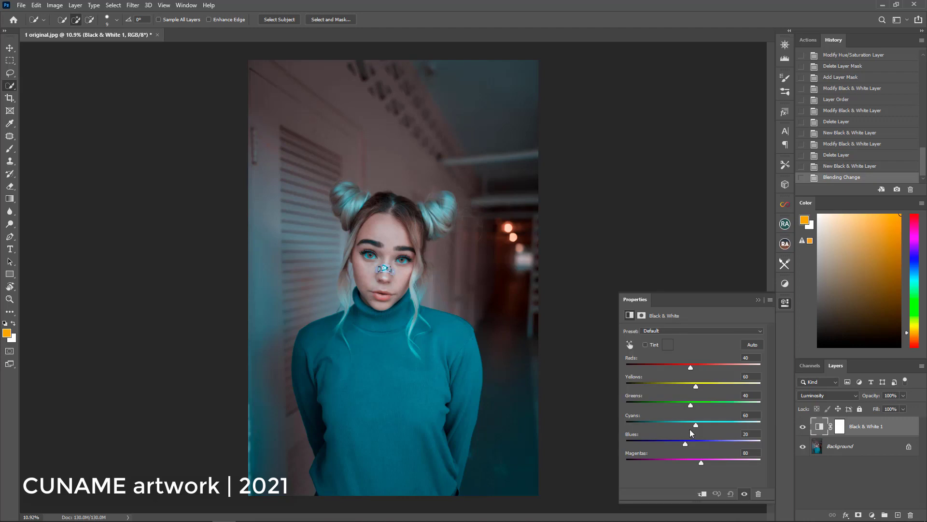
drag(683, 441, 688, 441)
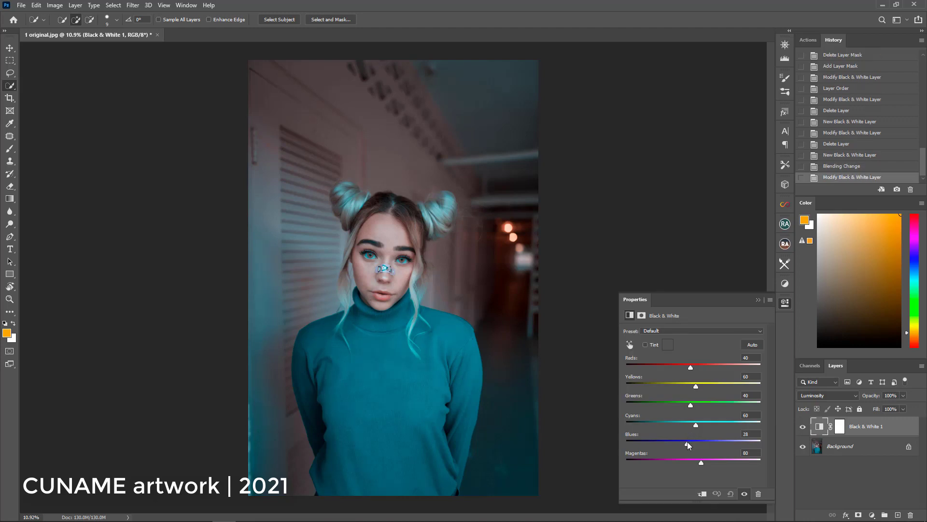
click(758, 301)
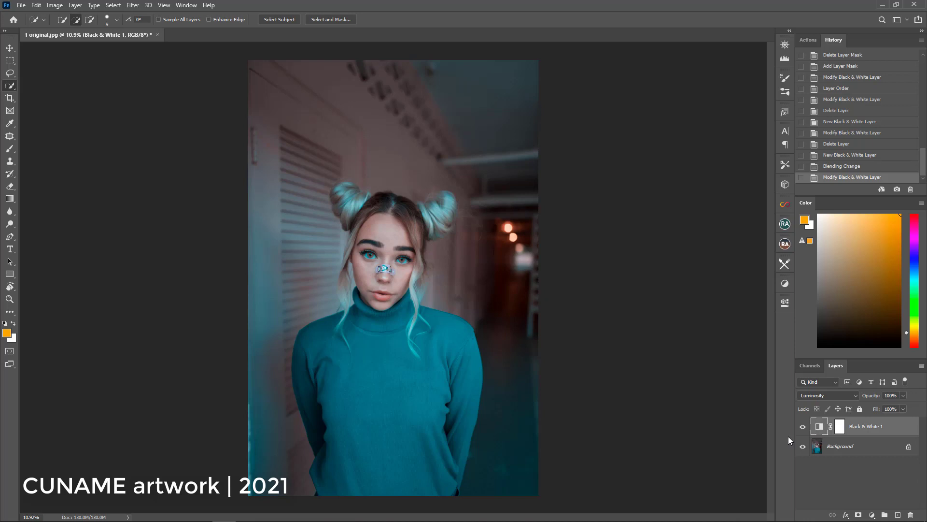
Add a Hue/Saturation adjustment layer above the Black & White layer and delete its layer mask.
click(843, 426)
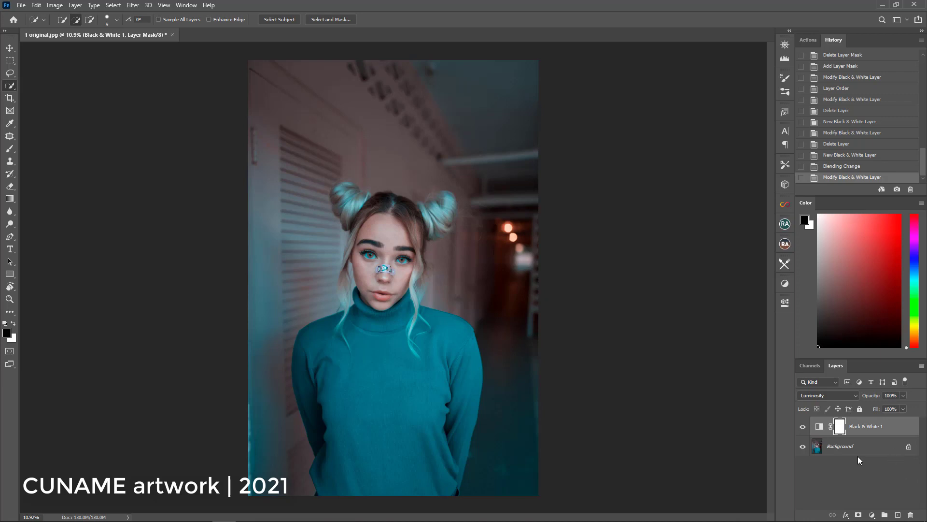
click(872, 515)
click(876, 421)
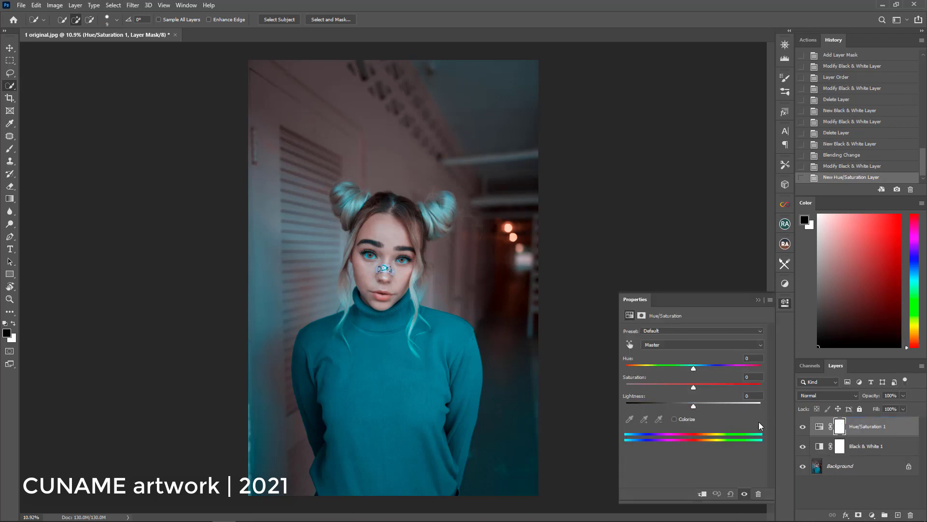
right_click(840, 425)
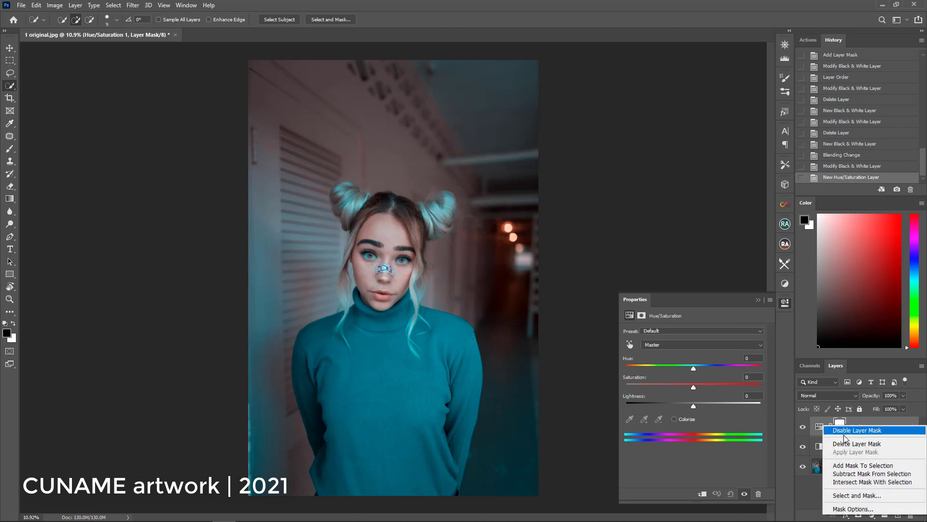
click(851, 445)
click(758, 300)
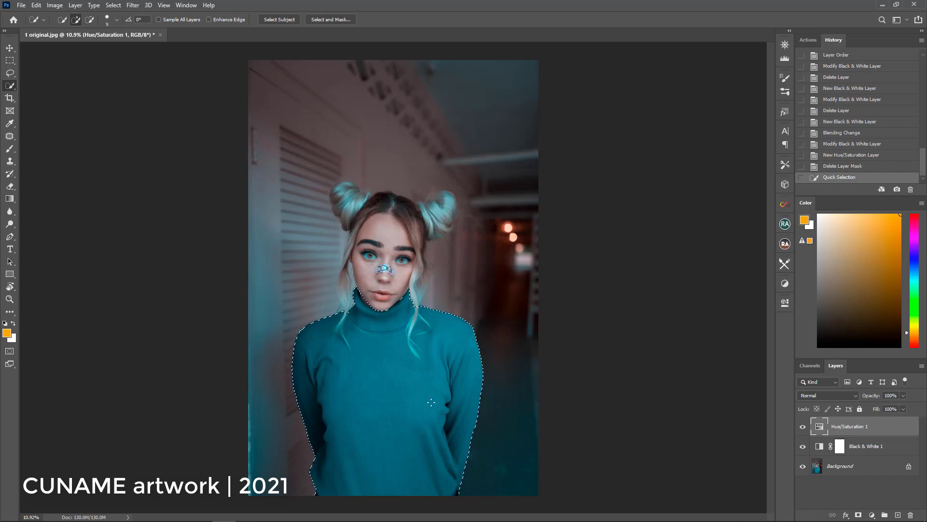
Mask the Hue/Saturation layer to the selected sweater and set its Saturation to -100.
click(859, 515)
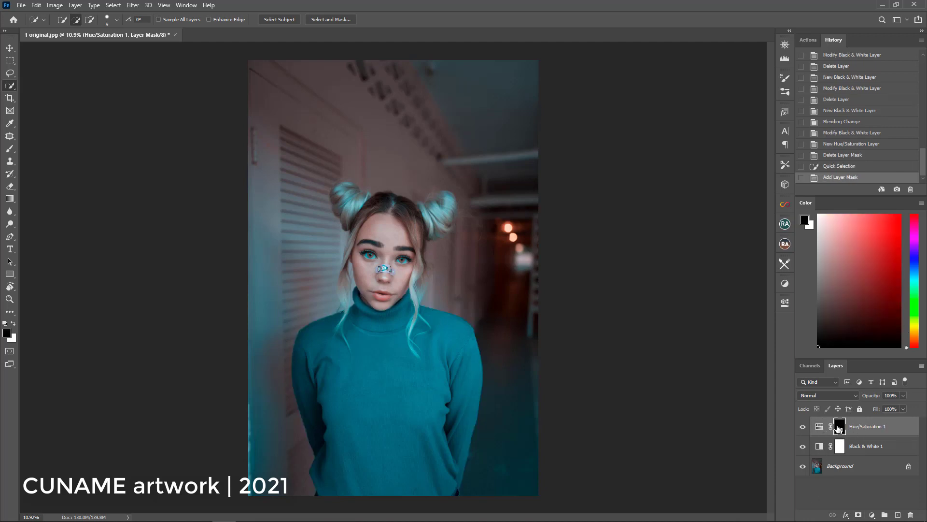
click(819, 428)
double_click(818, 428)
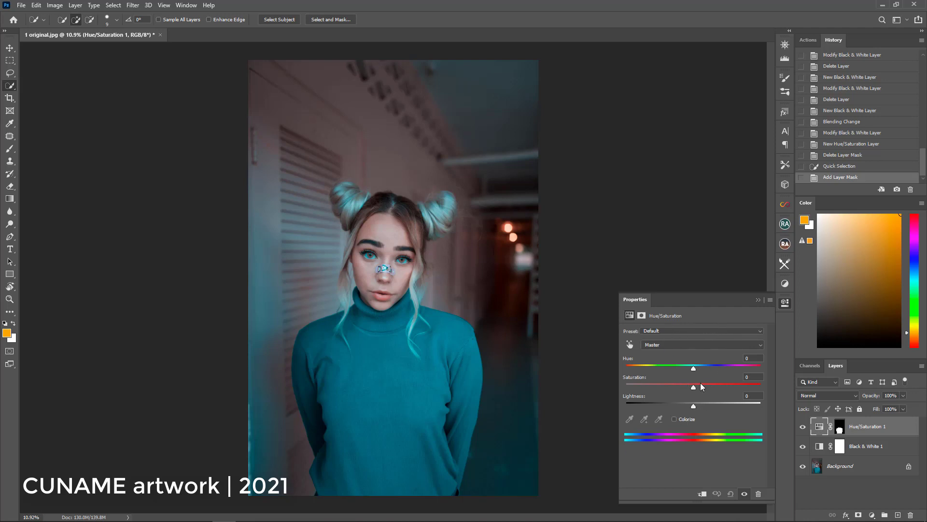
drag(695, 387, 566, 392)
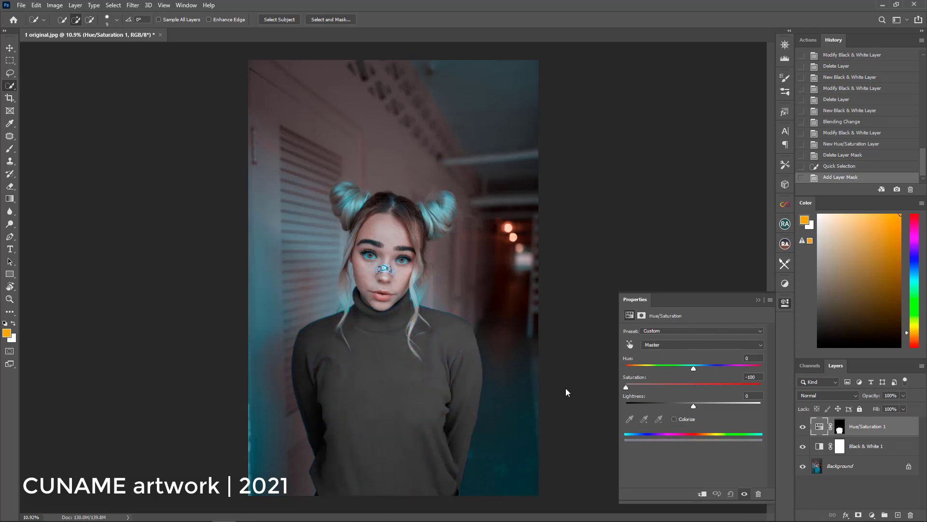
click(757, 300)
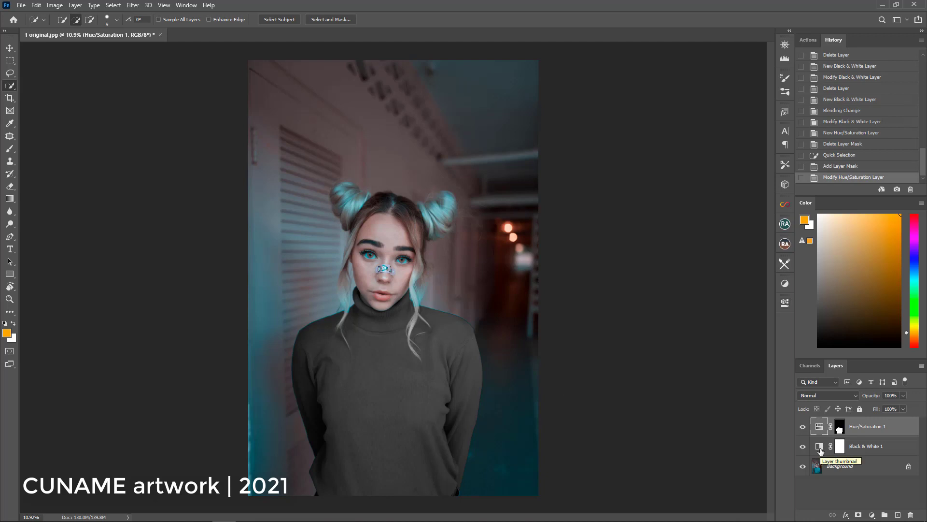
Set Cyans to 74 and Blues to -116 in the Black & White adjustment layer.
click(839, 445)
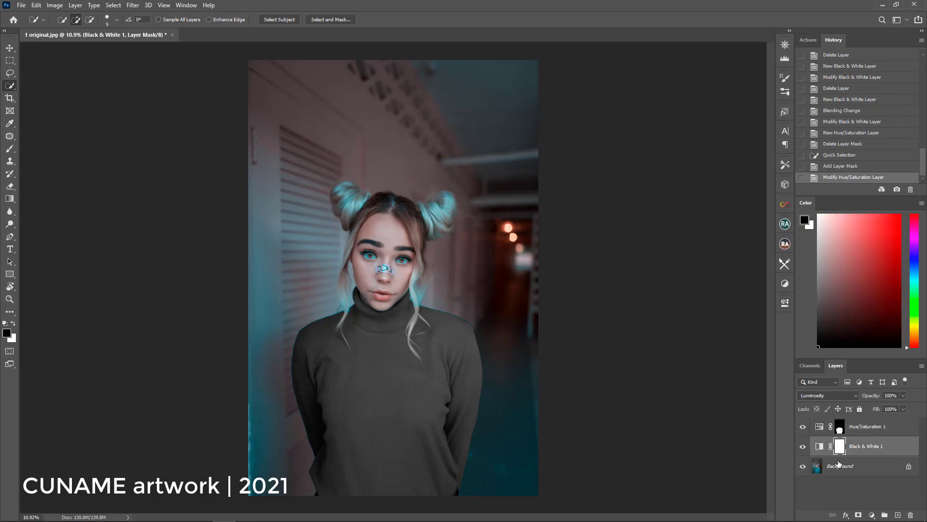
double_click(821, 449)
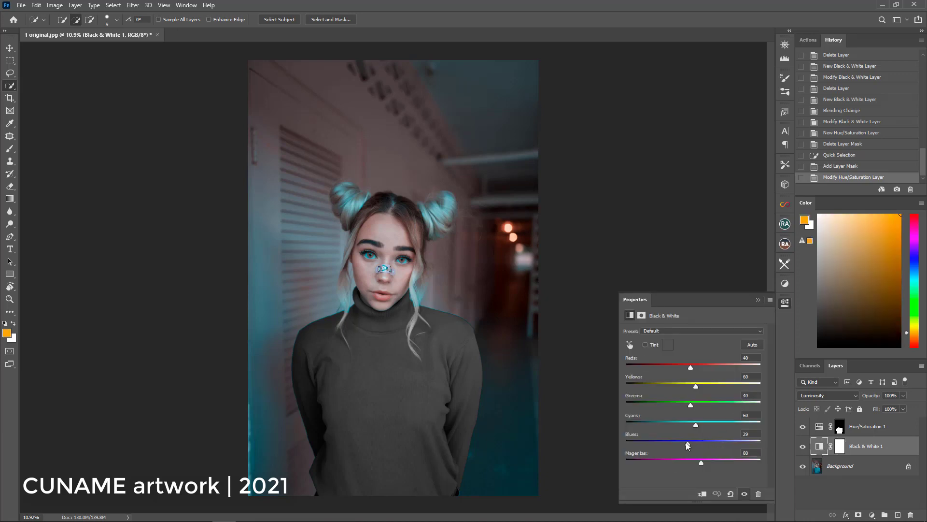
drag(688, 444, 700, 425)
drag(655, 445, 649, 446)
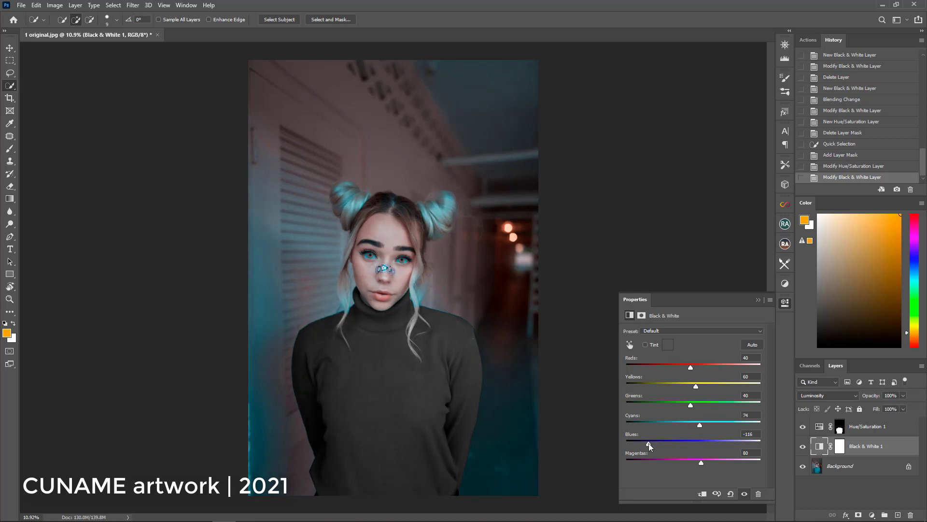
click(759, 300)
Invert the Black & White layer's mask and paint over the sweater in white with the Brush at 100% flow.
click(839, 445)
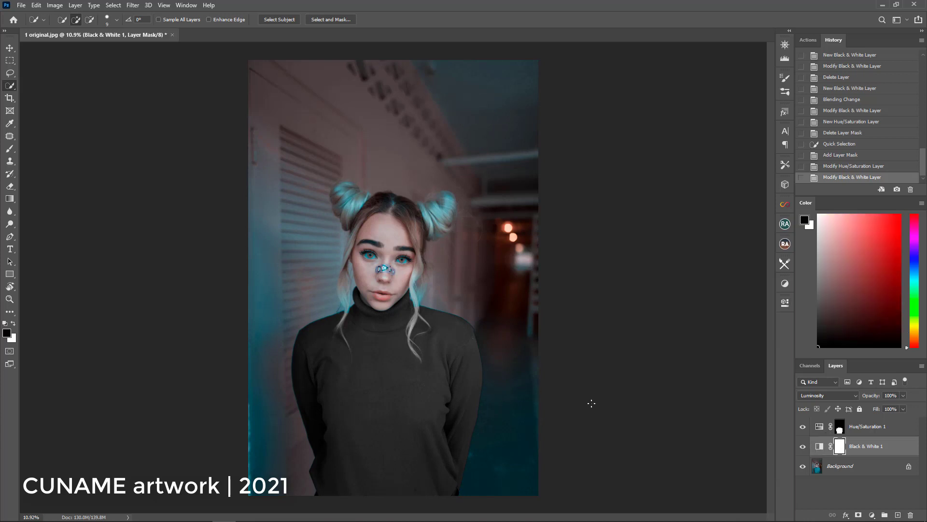
key(ctrl+i)
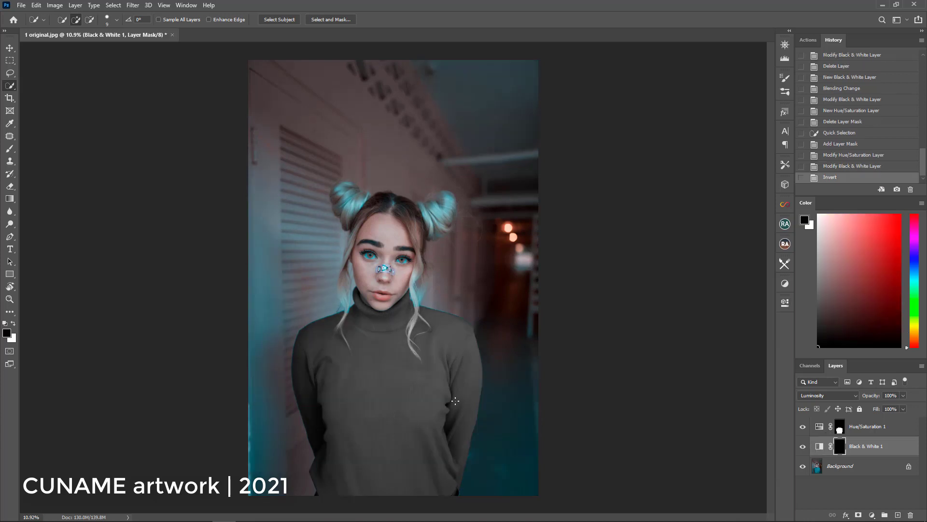
key(b)
mouse_move(352, 396)
mouse_down()
mouse_move(357, 434)
mouse_move(348, 378)
mouse_up()
key(x)
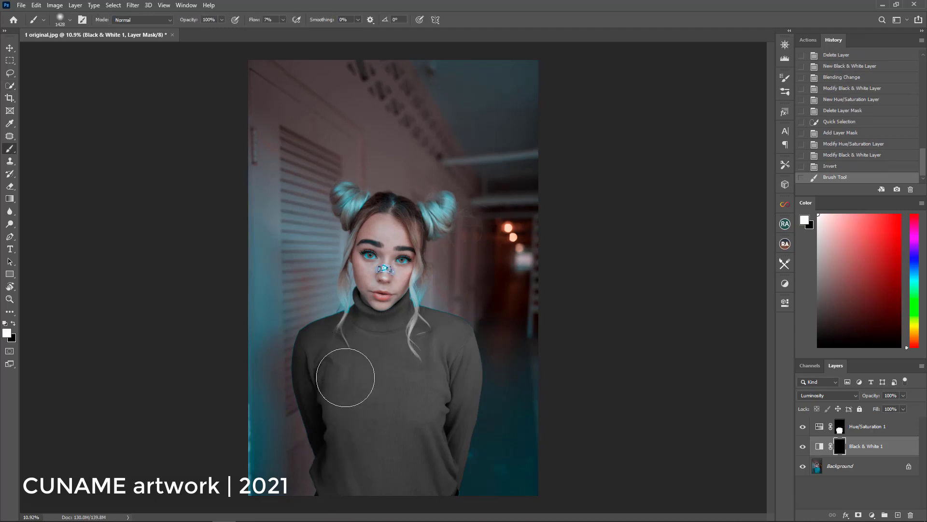
drag(259, 21, 304, 21)
mouse_move(365, 377)
mouse_down()
mouse_move(348, 434)
mouse_move(326, 355)
mouse_move(360, 316)
mouse_move(384, 328)
mouse_move(377, 424)
mouse_move(396, 432)
mouse_move(439, 338)
mouse_move(454, 364)
mouse_move(433, 513)
mouse_move(463, 369)
mouse_move(364, 521)
mouse_move(357, 450)
mouse_move(346, 472)
mouse_up()
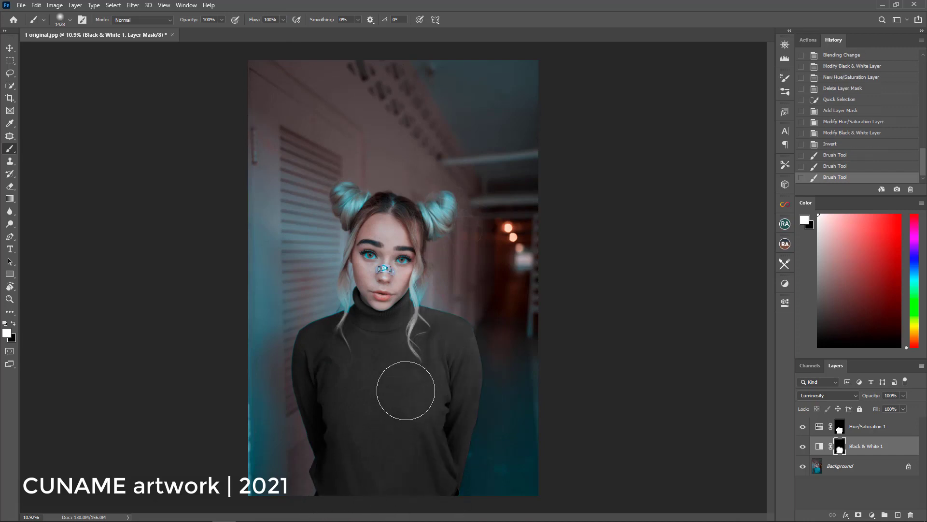
mouse_move(406, 391)
mouse_down()
mouse_move(393, 383)
mouse_move(441, 386)
mouse_move(465, 352)
mouse_move(391, 478)
mouse_up()
Lighten the sweater by raising Cyans to 212 in the Black & White adjustment layer.
double_click(819, 445)
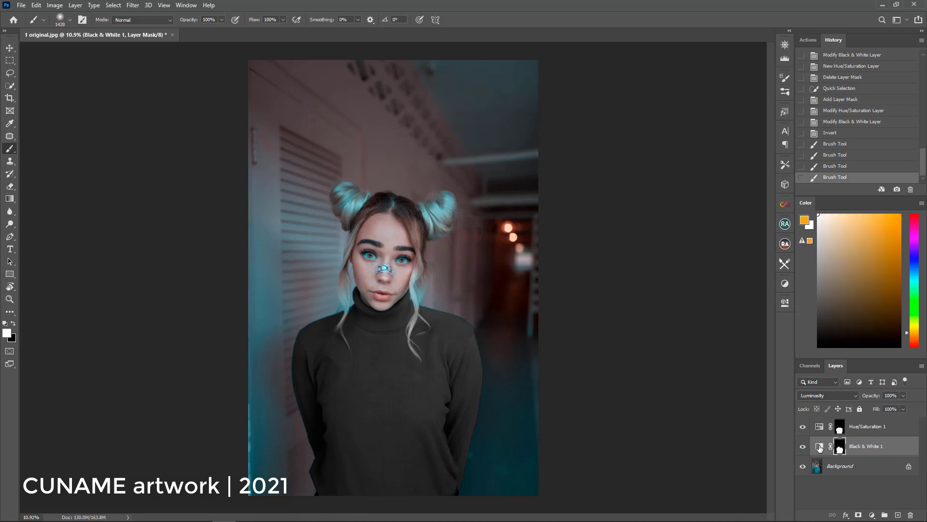
drag(694, 423, 731, 427)
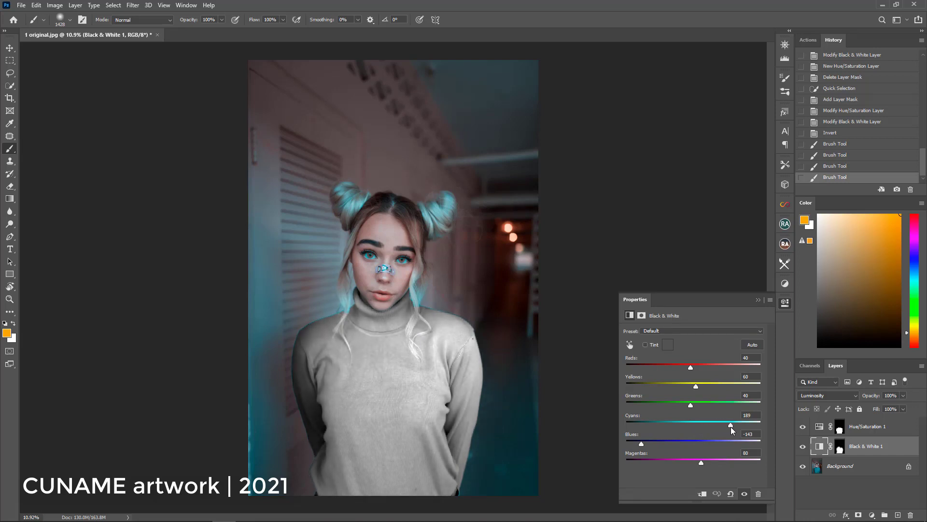
drag(732, 427, 737, 427)
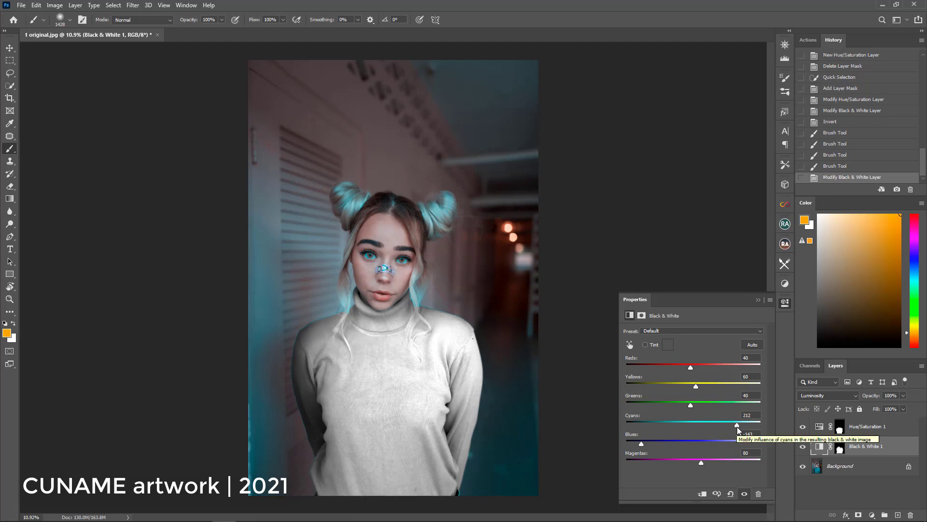
click(758, 300)
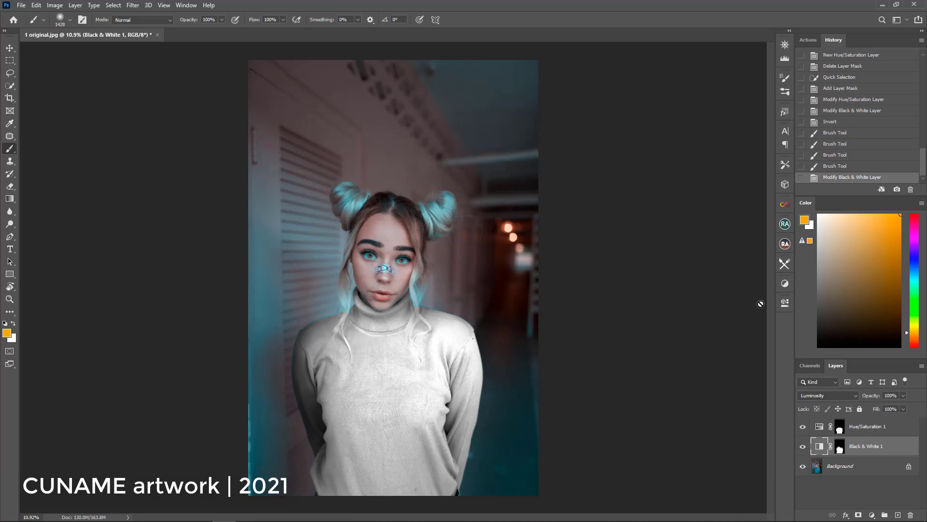
Replace both adjustment layers with a fresh Black & White adjustment layer in Luminosity blend mode.
ctrl+click(879, 434)
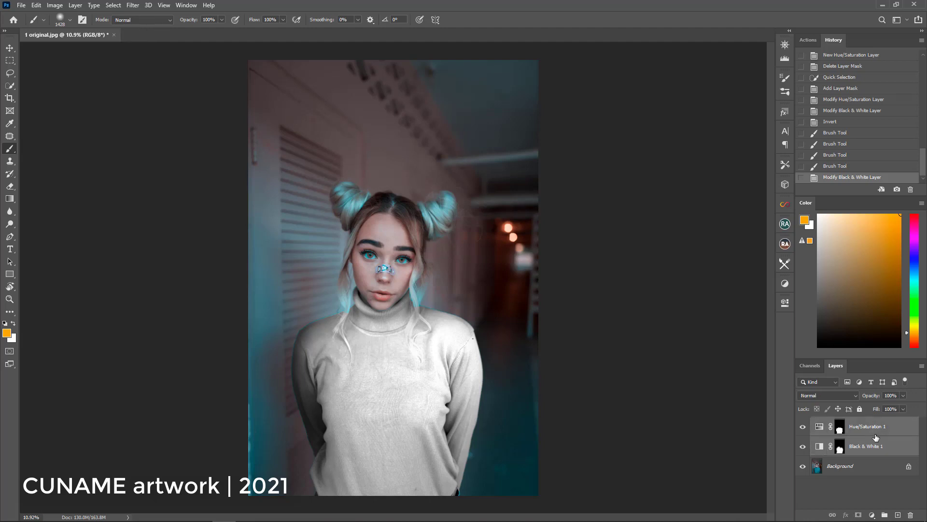
key(Delete)
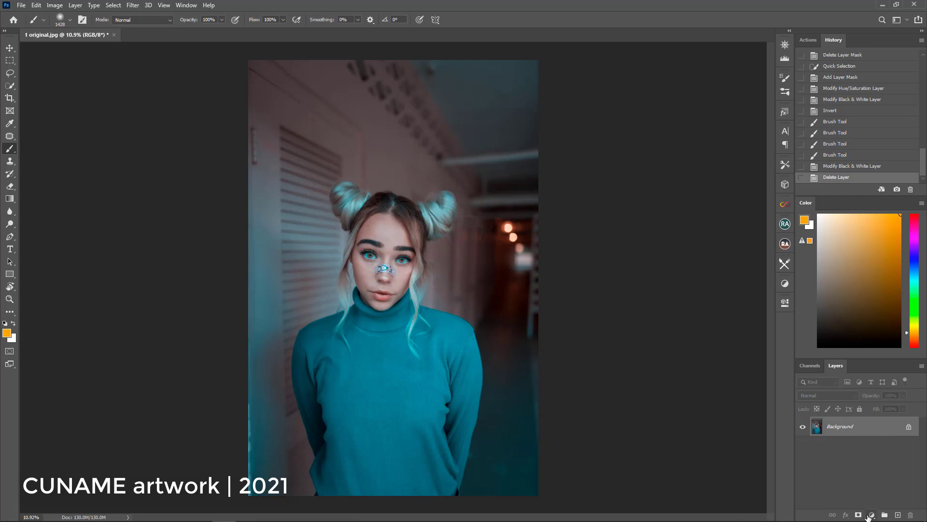
click(872, 515)
click(864, 437)
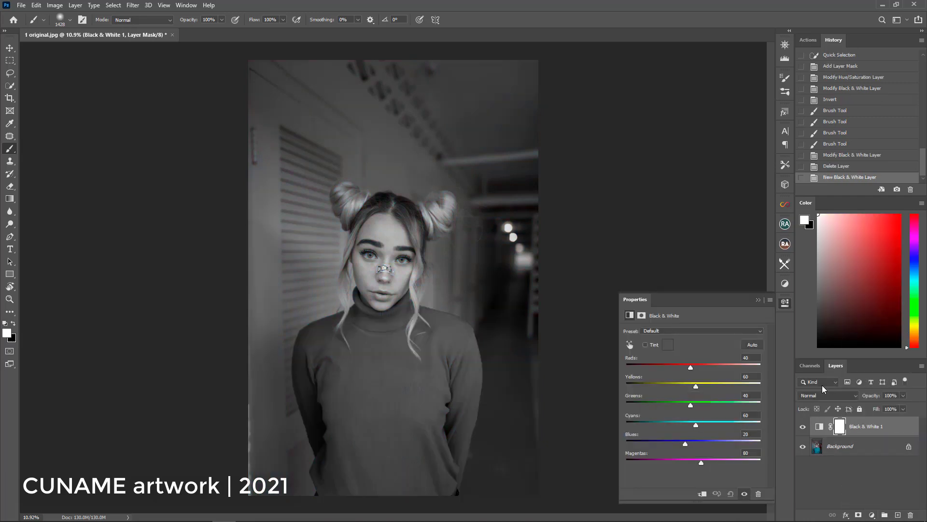
click(821, 395)
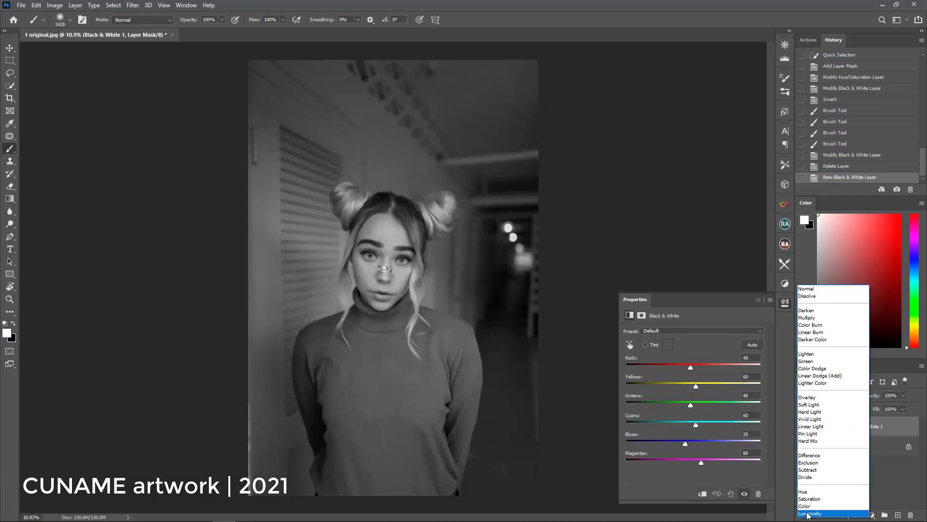
click(808, 513)
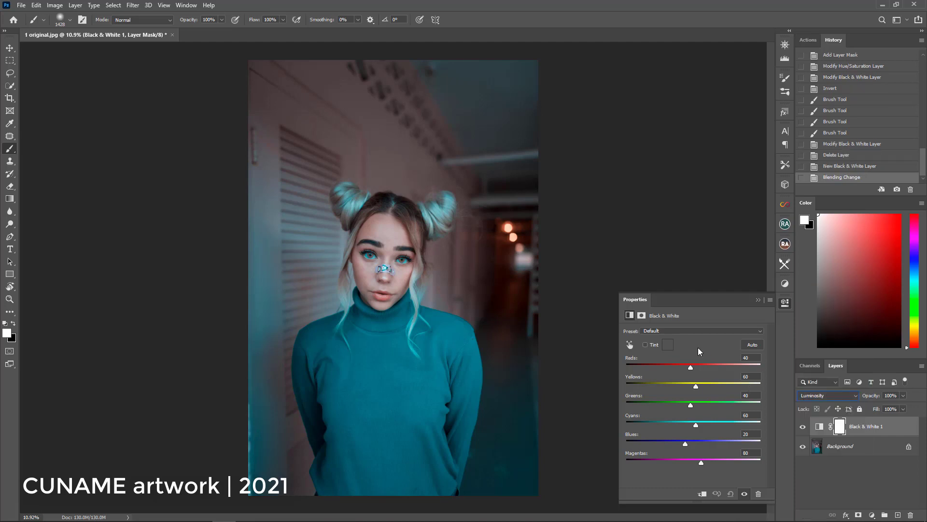
Set the Black & White layer's Reds to -8, Yellows to 97, Greens to about -55, Cyans to 65 and Blues to 31.
drag(685, 443, 692, 443)
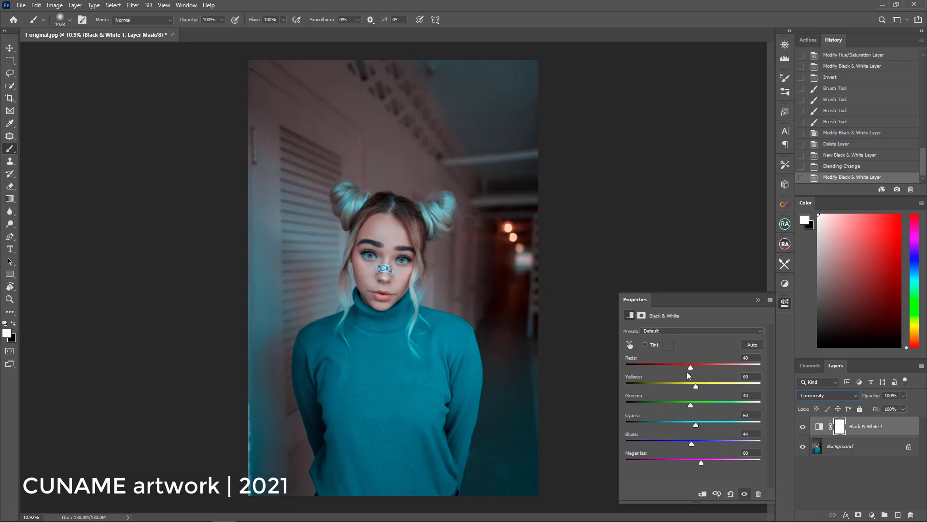
drag(689, 367, 677, 413)
drag(706, 424, 688, 442)
drag(693, 367, 706, 385)
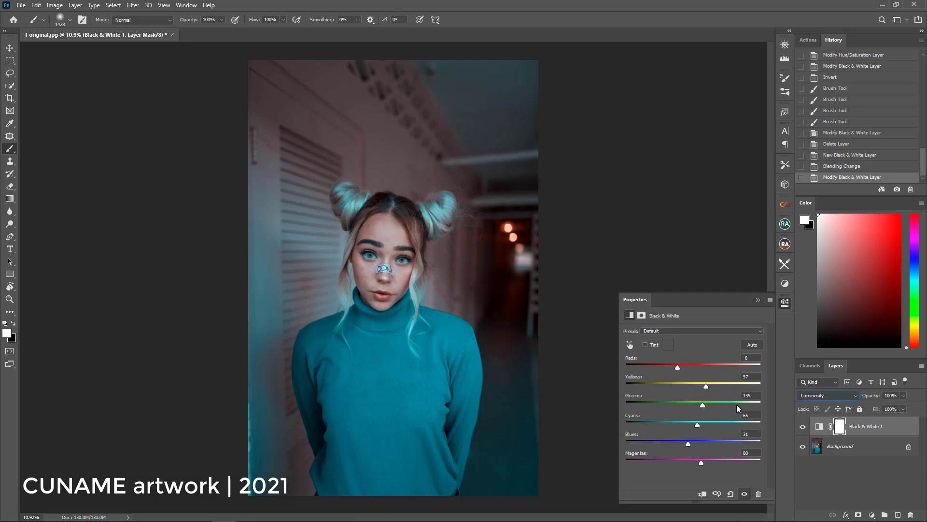
drag(664, 403, 668, 406)
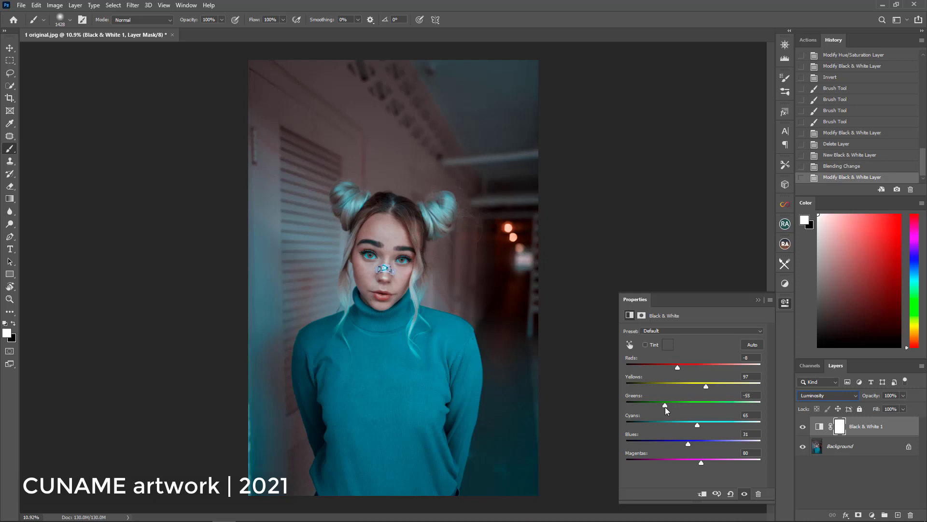